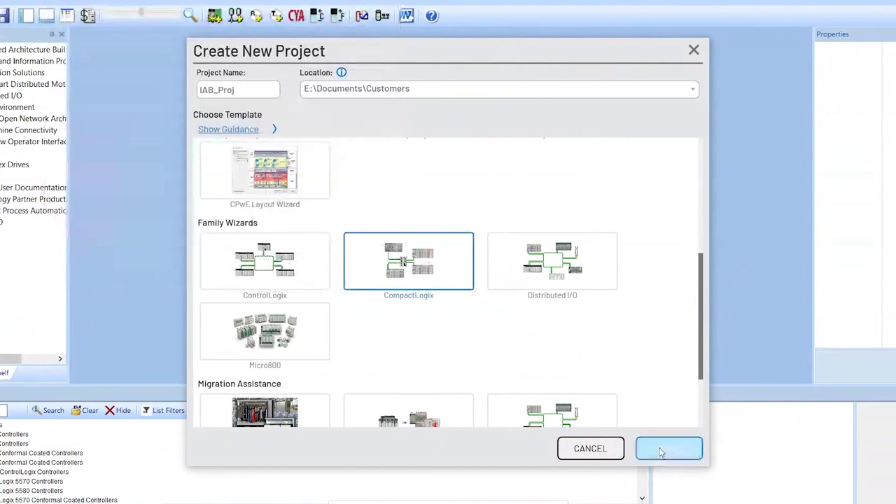
Step: Create project IAB_Proj in E:\Documents\Customers using the CompactLogix family wizard template
click(661, 452)
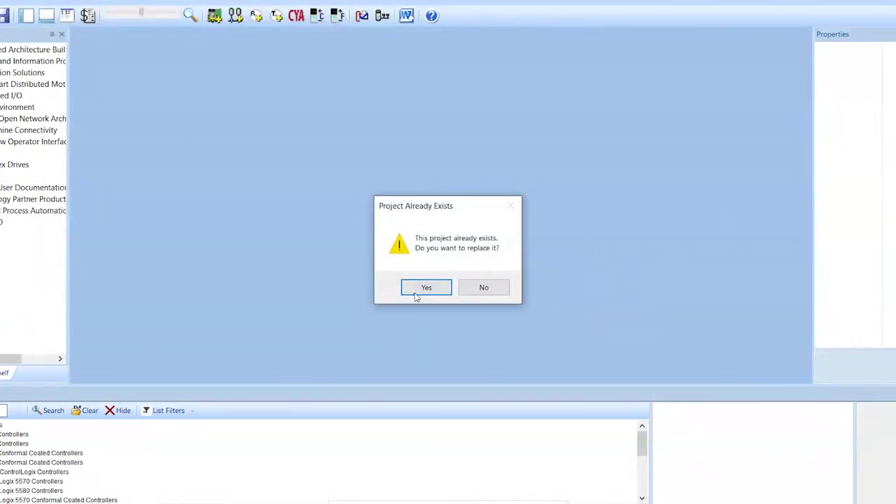
Step: Replace the existing project and choose 5069 I/O, keeping the New Switch(s) - Star topology
click(424, 288)
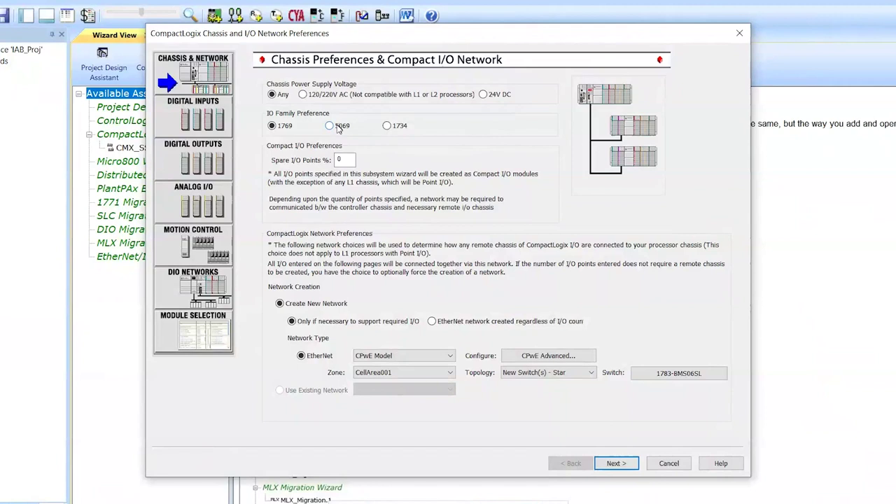
click(330, 126)
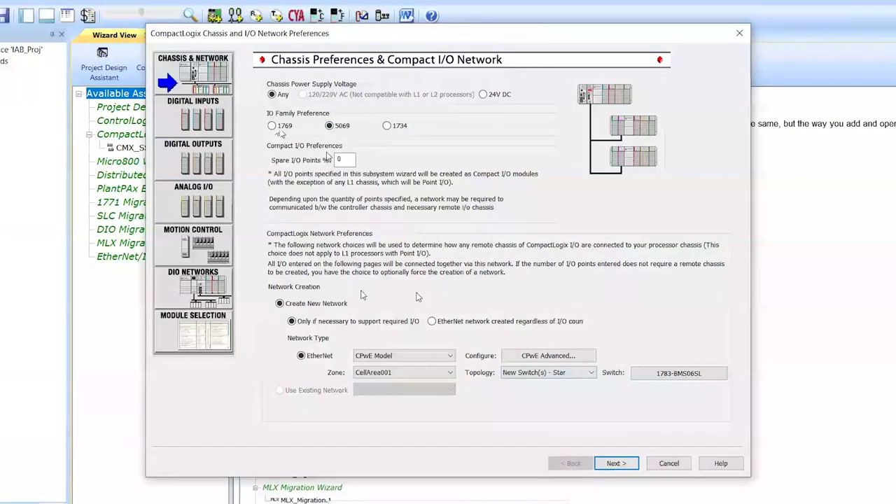
click(591, 373)
click(537, 391)
click(591, 373)
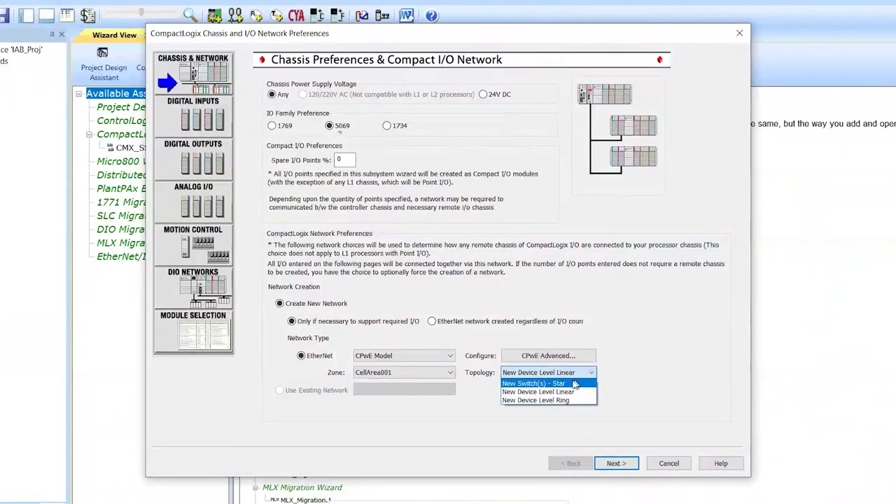
click(570, 383)
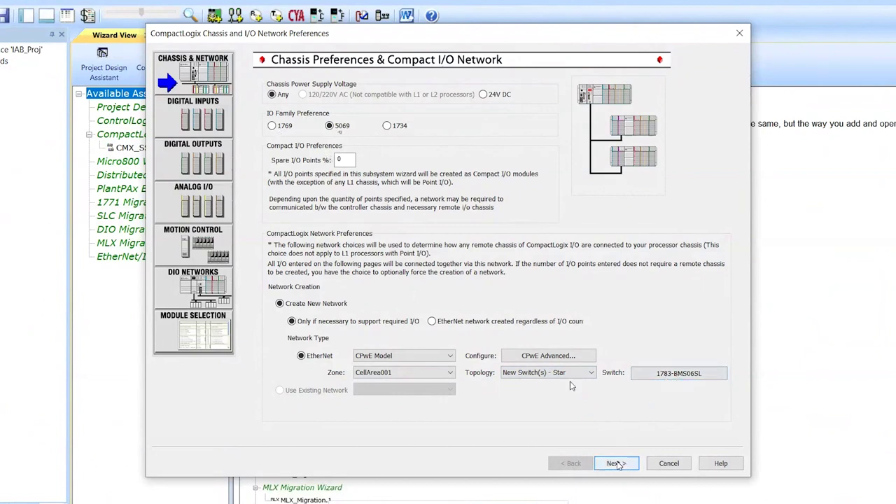
Step: Request 50 DC sink digital inputs and 50 protected DC source digital outputs
click(616, 463)
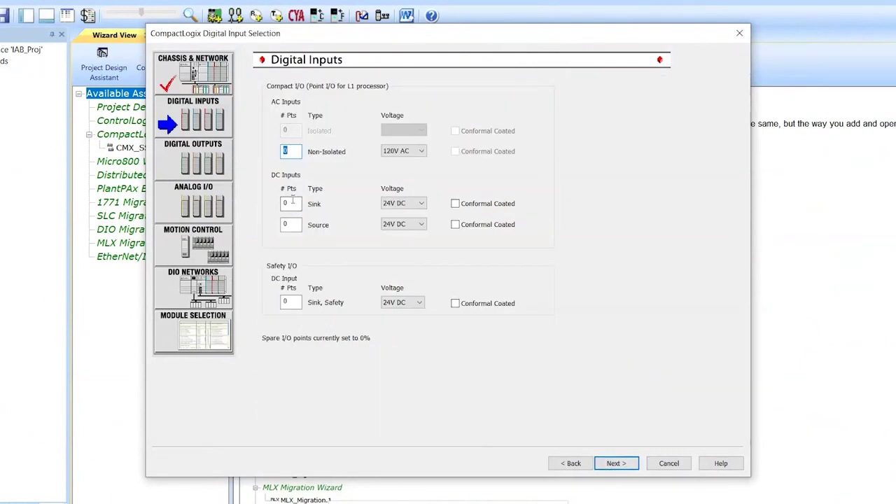
double_click(291, 203)
text(50)
click(617, 462)
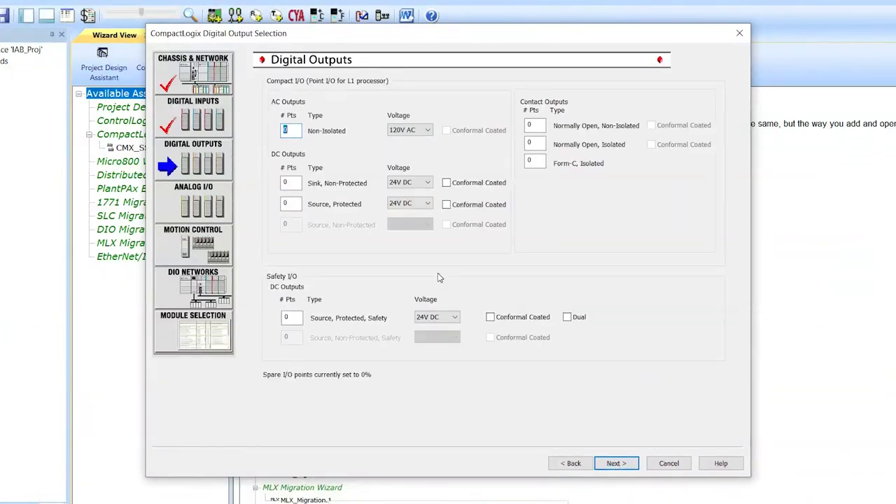
double_click(297, 205)
key(Return)
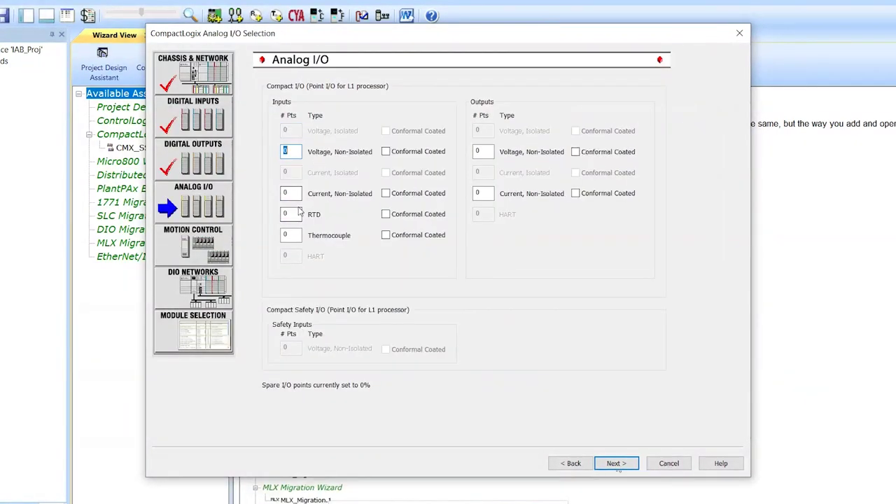
Step: Enter 12 current analog inputs and the current analog output count, then continue to module selection
key(Tab)
key(Tab)
text(12)
click(482, 195)
double_click(482, 194)
text(16)
click(616, 462)
click(617, 463)
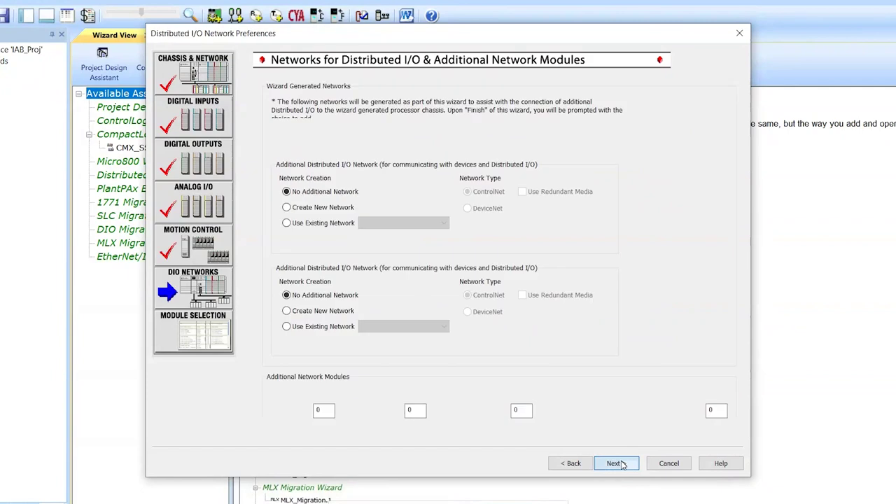
click(616, 463)
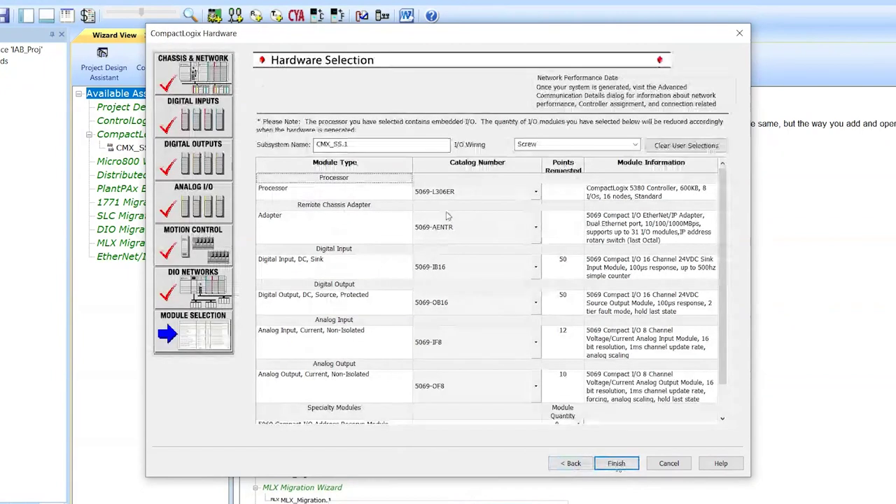
Step: Add one 5069-SERIAL specialty module and generate the system hardware
scroll(448, 280, down, 3)
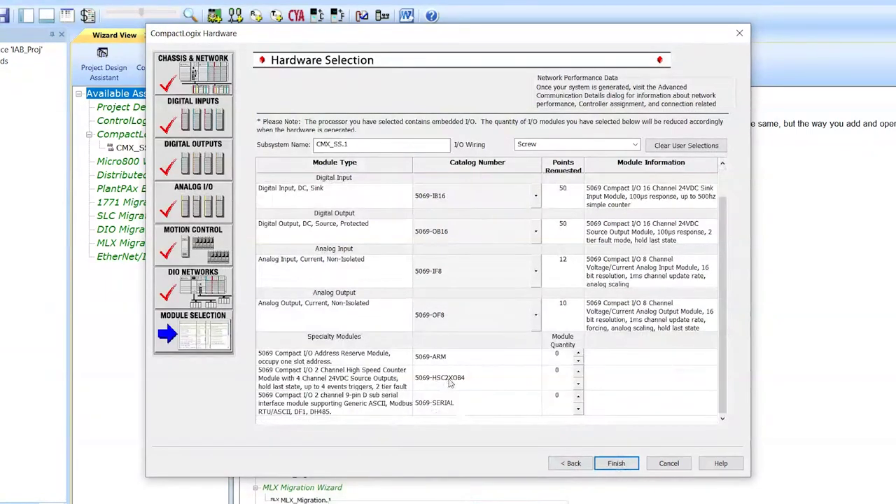
click(579, 396)
click(616, 463)
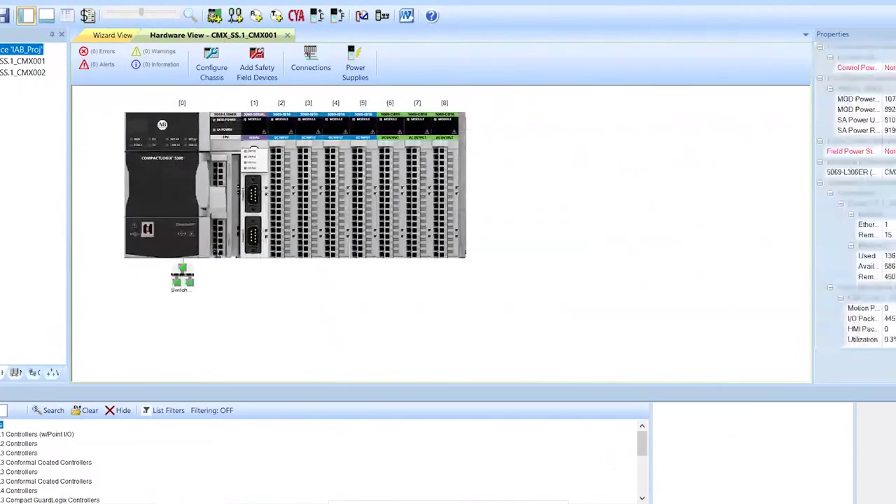
Step: Show connections in the Hardware View and select the CMX001 chassis to review its properties
click(310, 62)
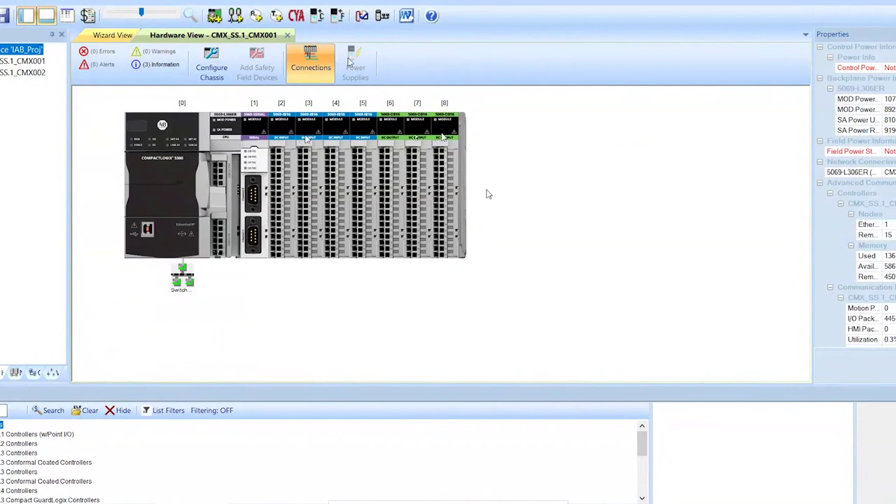
scroll(765, 124, down, 2)
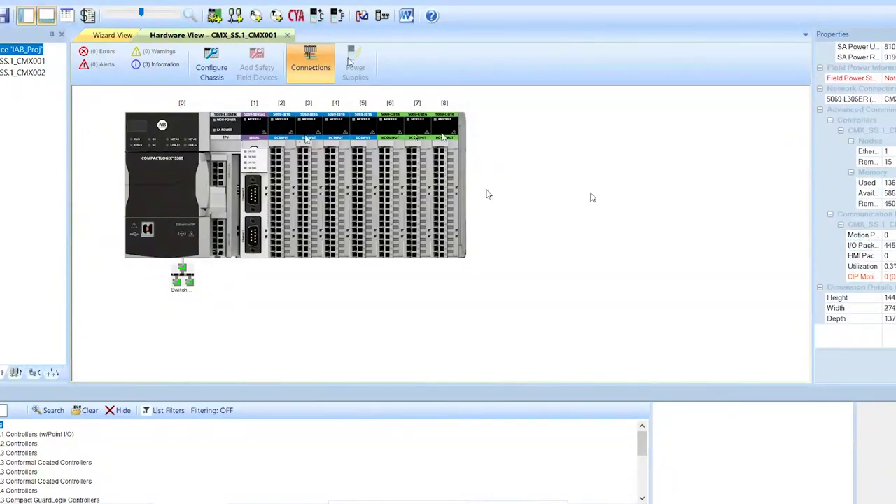
key(Down)
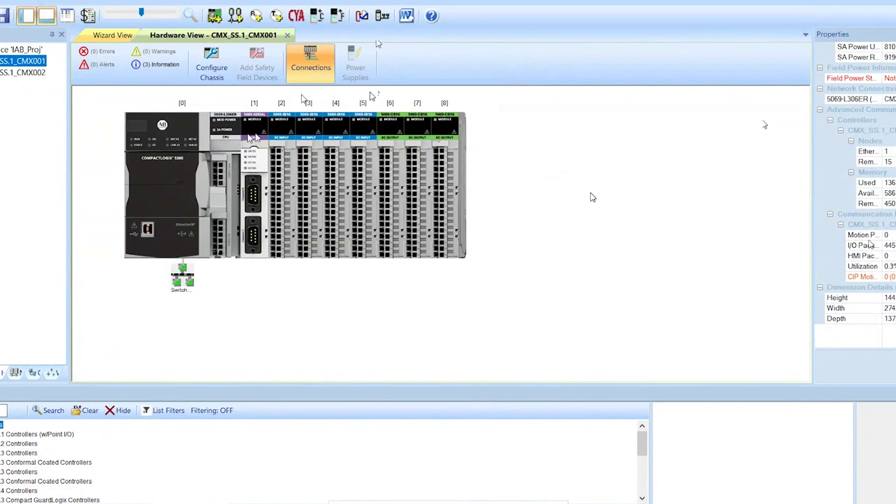
Step: Alternate between the CMX002 adapter chassis and the CMX001 controller chassis to compare them
click(4, 74)
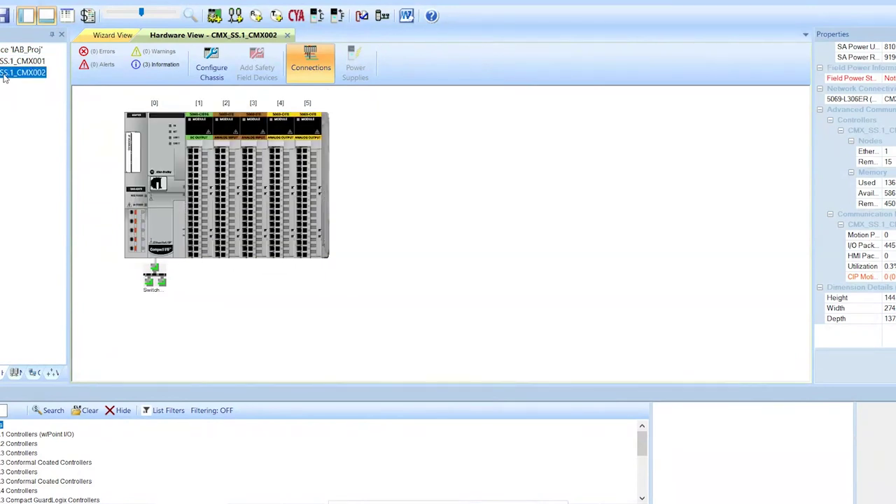
click(3, 63)
click(7, 73)
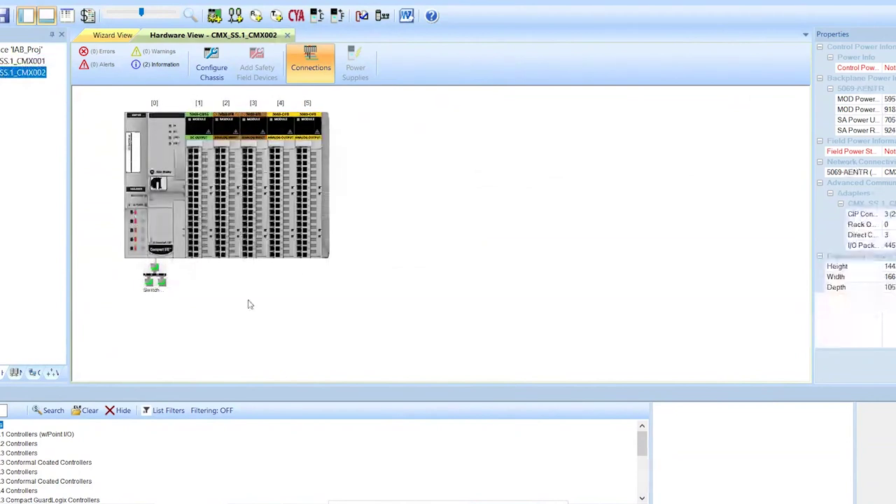
click(19, 62)
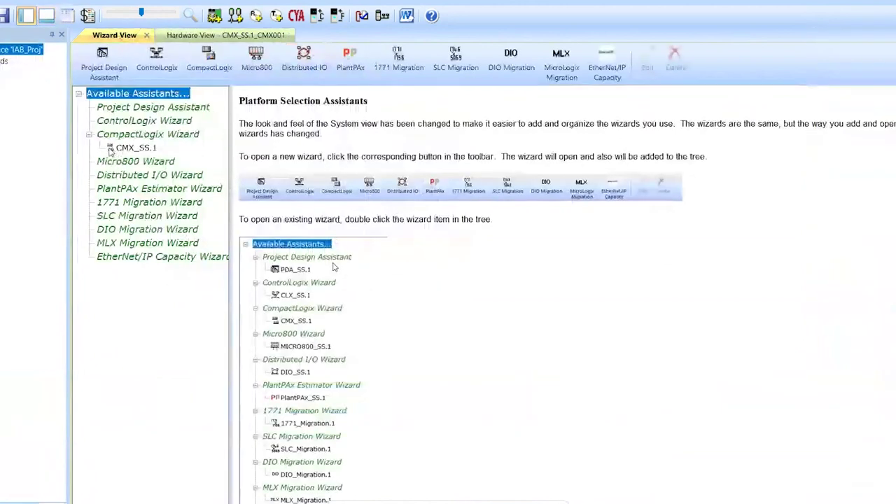
Step: Reopen the CMX_SS.1 CompactLogix wizard and advance to Hardware Selection
click(112, 149)
double_click(110, 150)
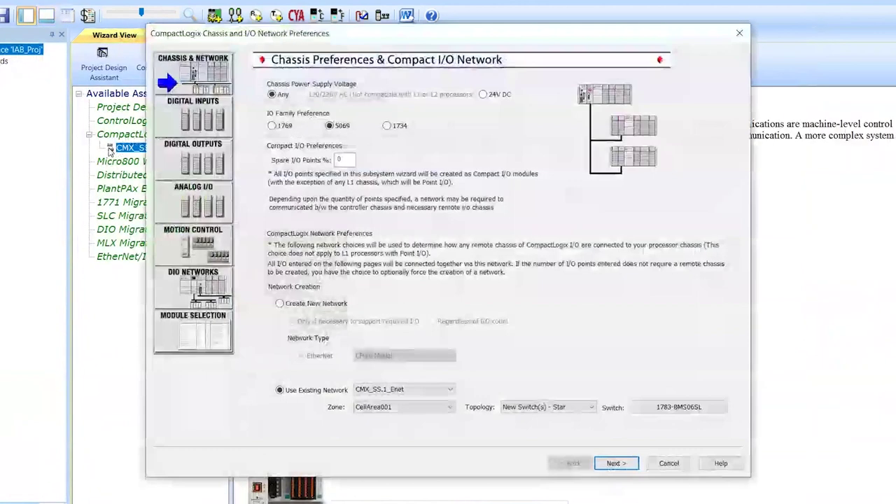
click(613, 464)
click(613, 463)
click(613, 464)
click(613, 464)
click(613, 463)
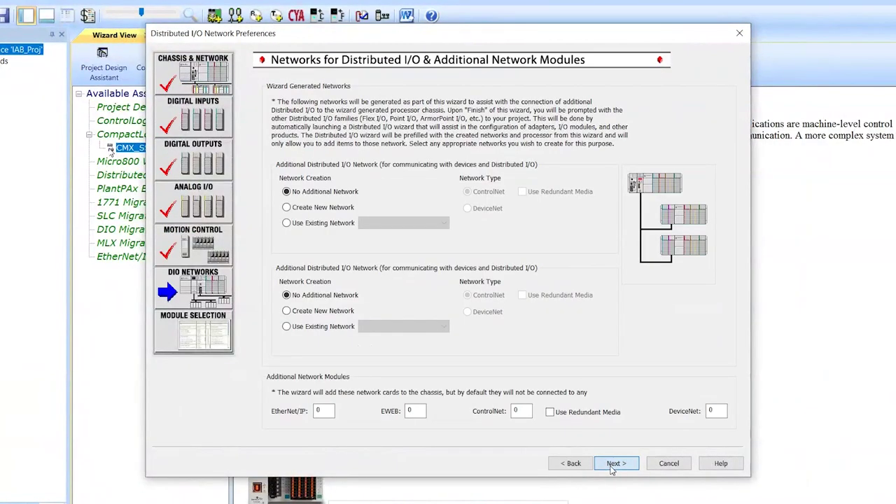
click(613, 463)
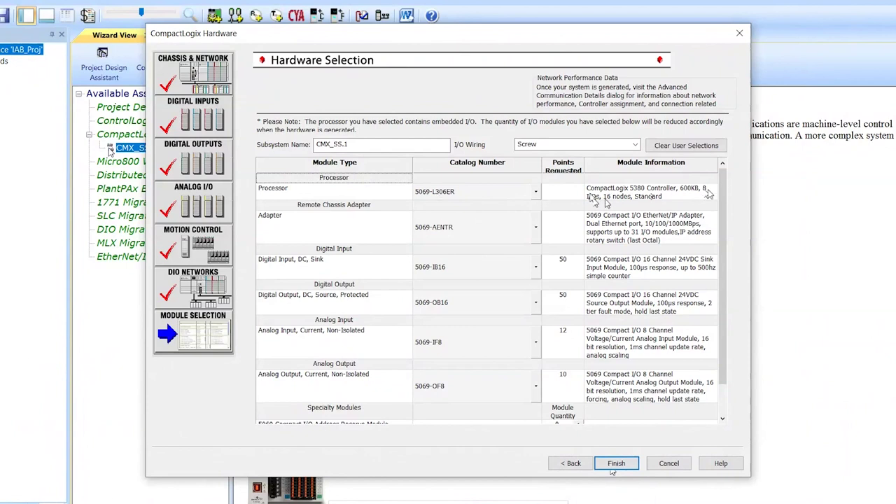
Step: Change the processor to 5069-L320ER and confirm regenerating the subsystem
click(535, 192)
click(456, 223)
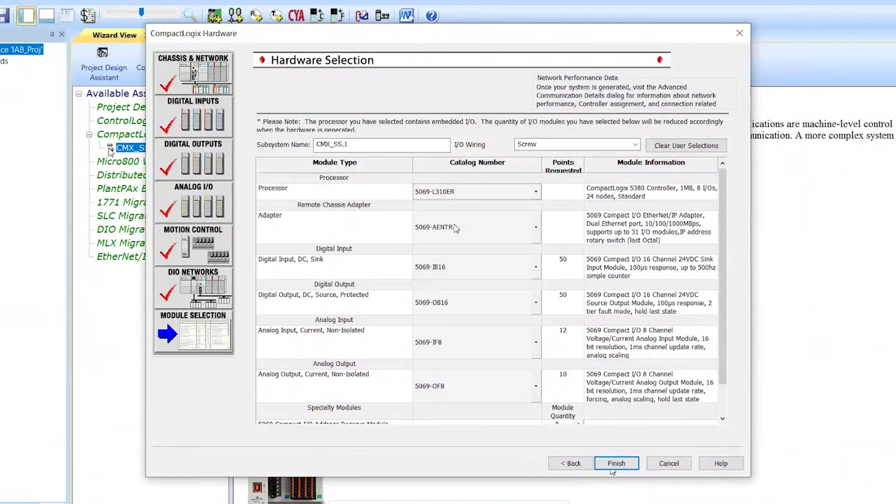
click(536, 192)
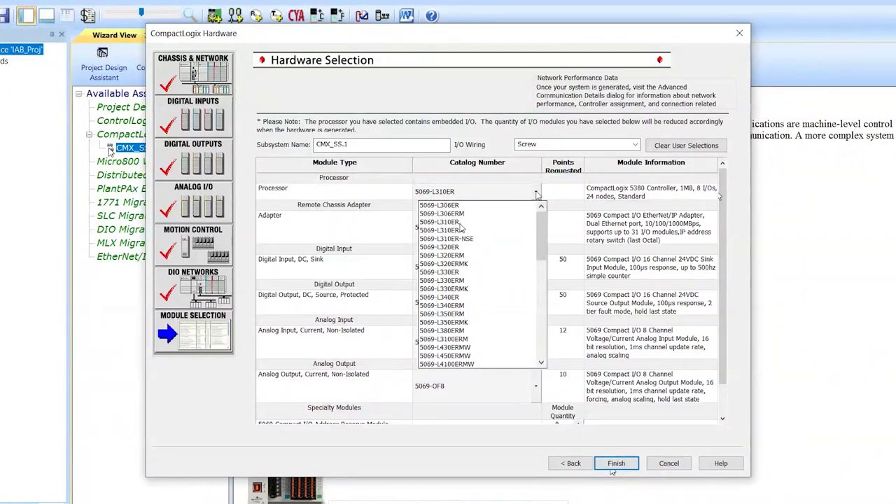
click(455, 248)
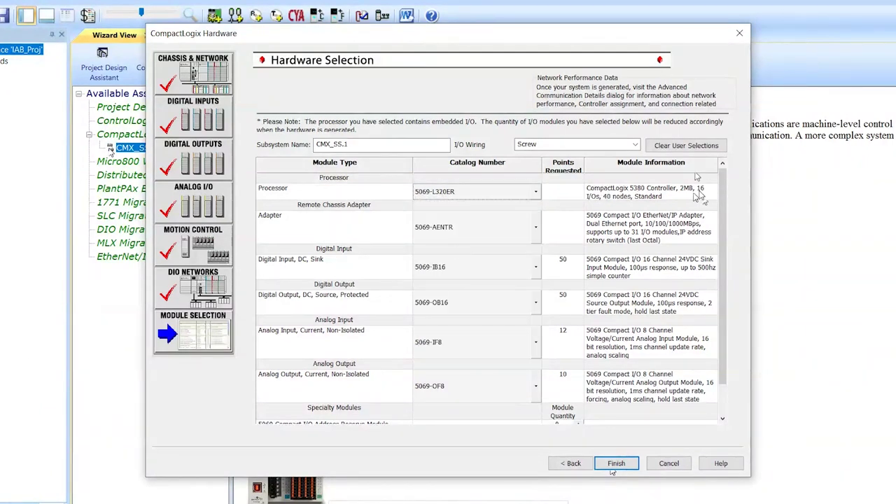
click(616, 464)
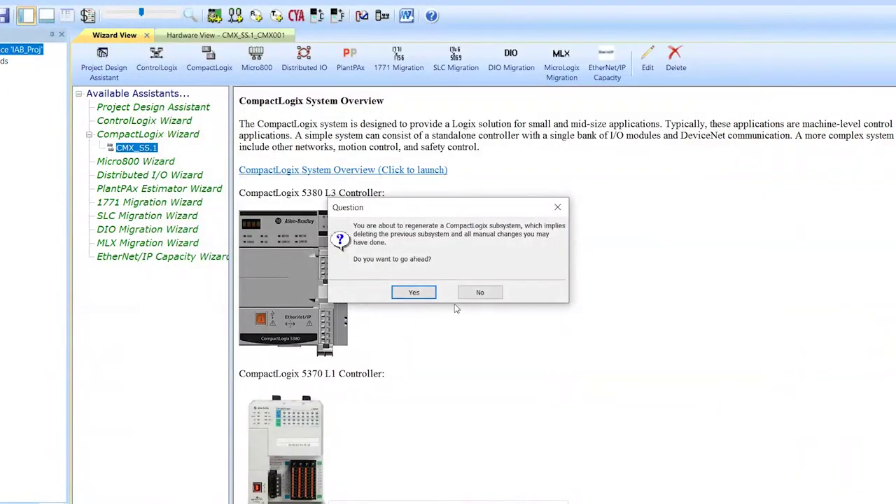
click(414, 292)
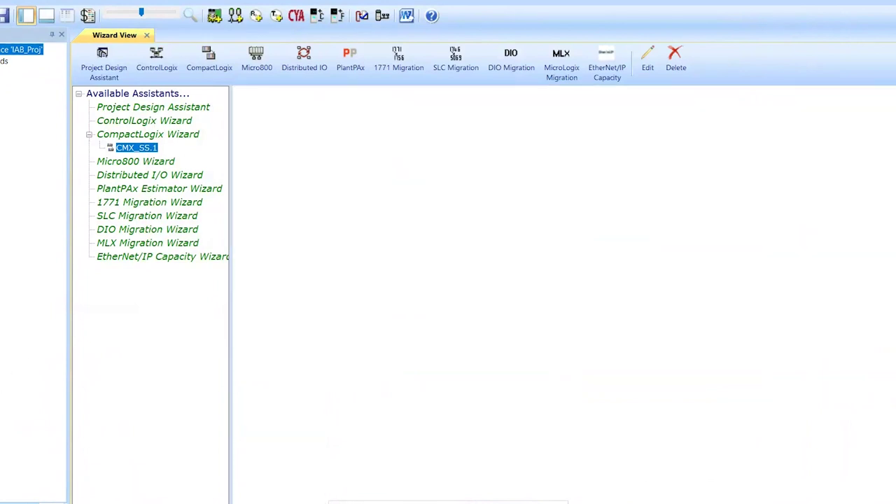